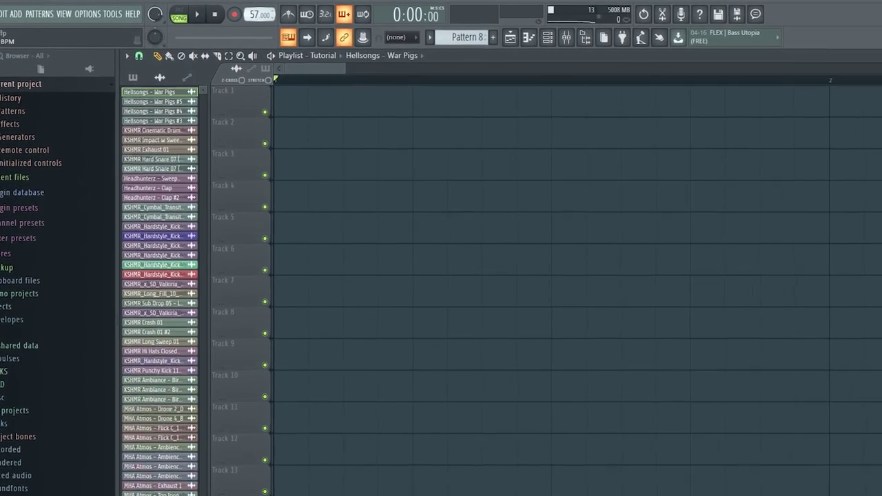
Step: Set the project tempo to 200 BPM
drag(263, 16, 406, 40)
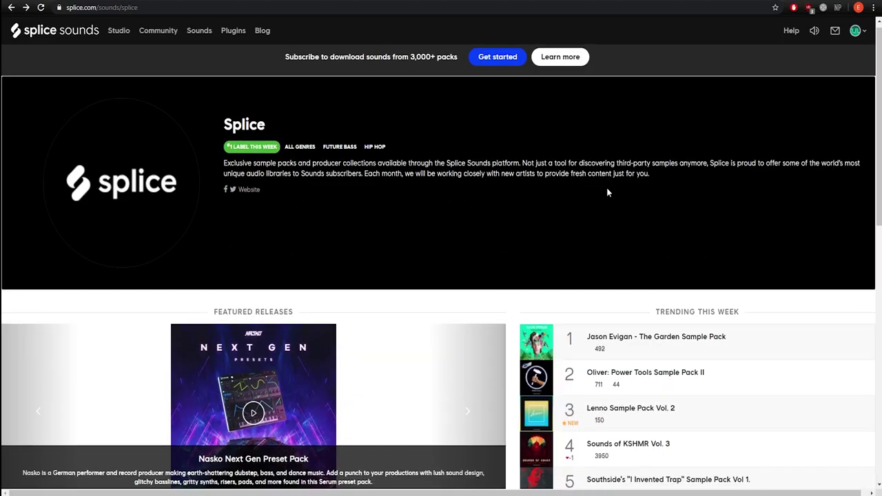
Step: Switch to Splice in the browser and look through its recent releases and most popular packs for vocal samples
scroll(607, 187, down, 2)
scroll(607, 191, down, 4)
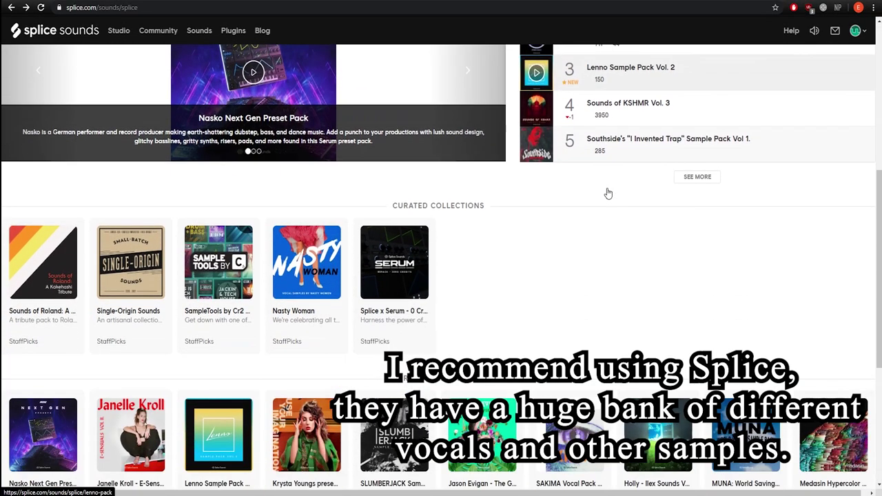
scroll(607, 192, down, 3)
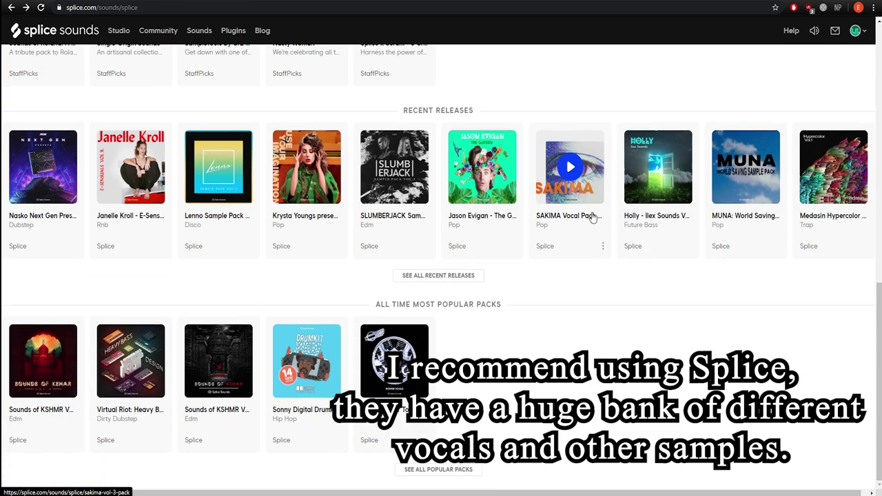
click(582, 221)
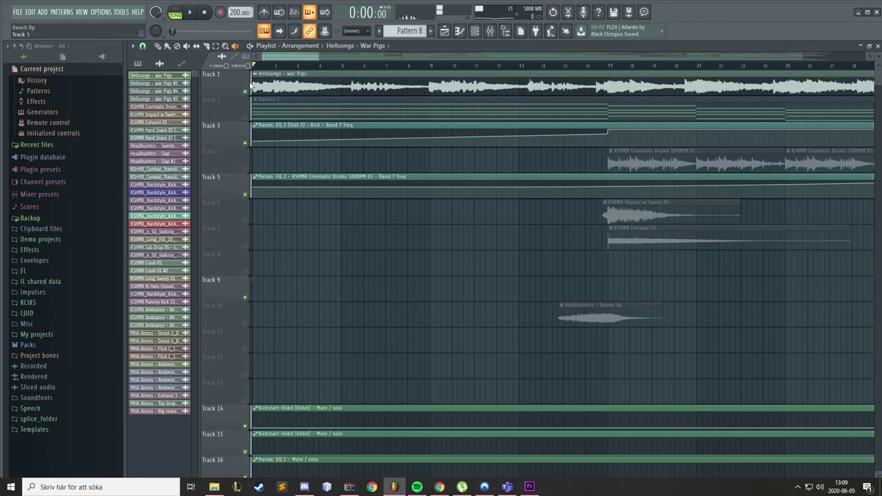
Step: Listen to the arrangement in FL Studio and to the LABS chord pattern from bar 17 in the piano roll
key(space)
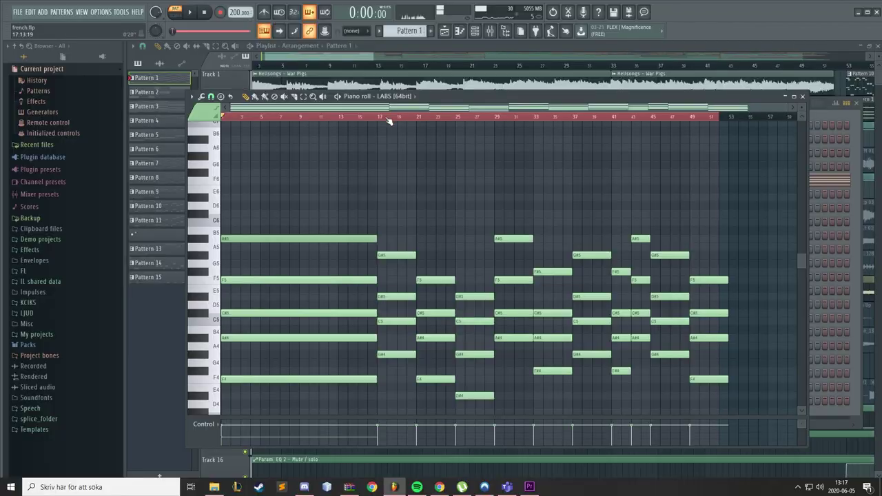
click(378, 117)
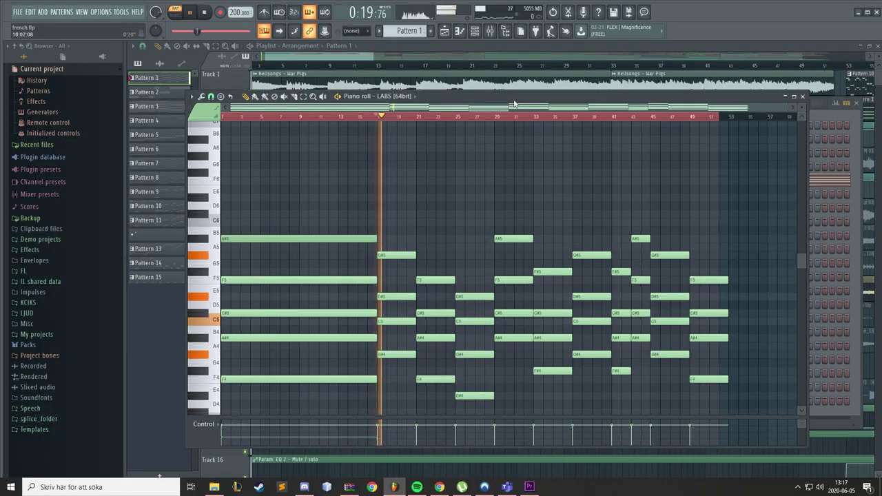
scroll(515, 196, up, 2)
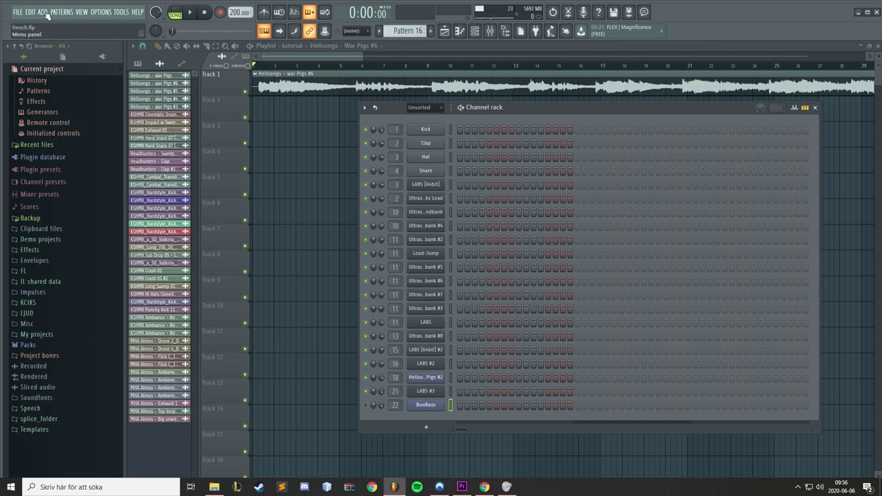
Step: Add a Fruity slicer channel to the project
click(43, 12)
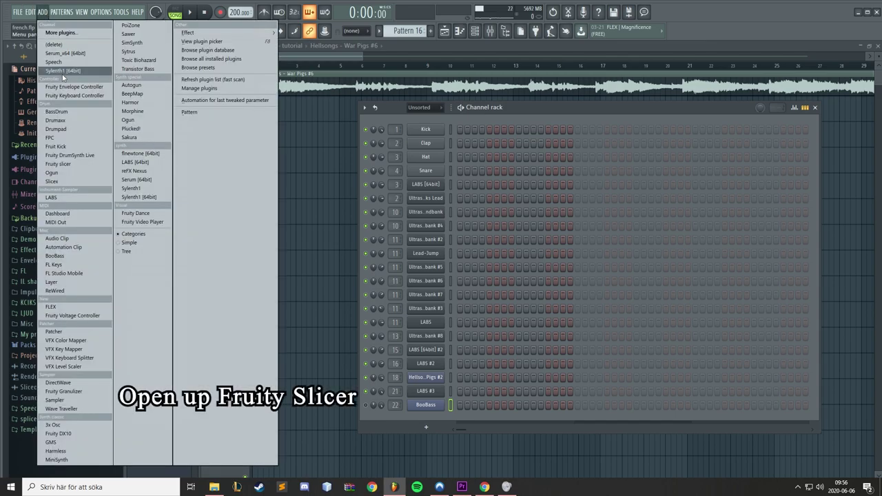
click(79, 168)
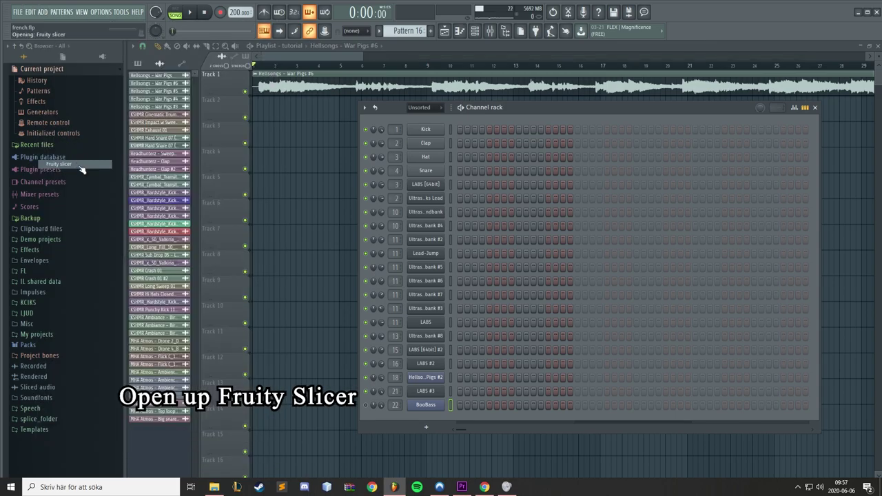
drag(250, 102, 257, 142)
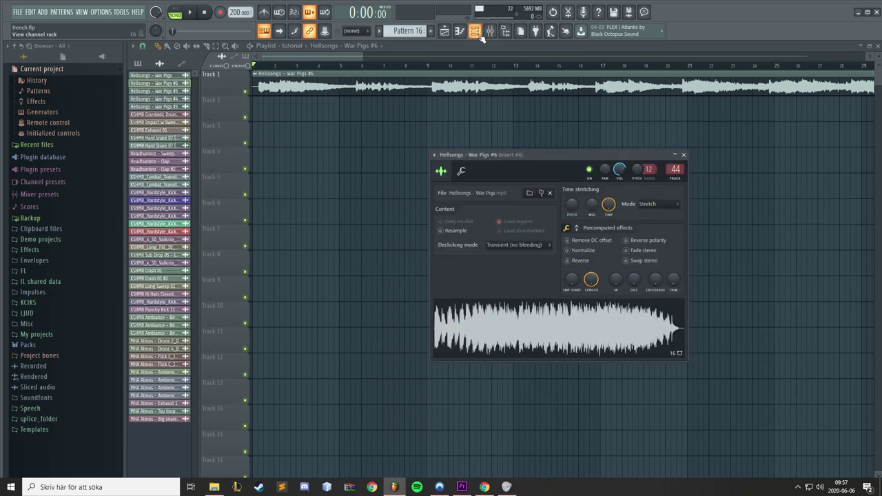
Step: Show the Unsorted channels in the channel rack and load the Hellsongs - War Pigs vocal sample into the Fruity slicer channel
click(478, 32)
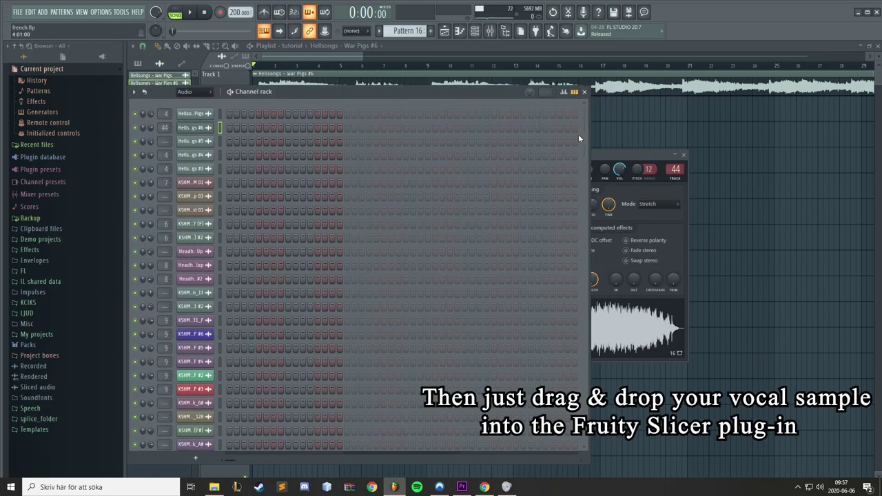
drag(591, 86, 354, 183)
click(191, 189)
click(190, 228)
drag(552, 337, 198, 454)
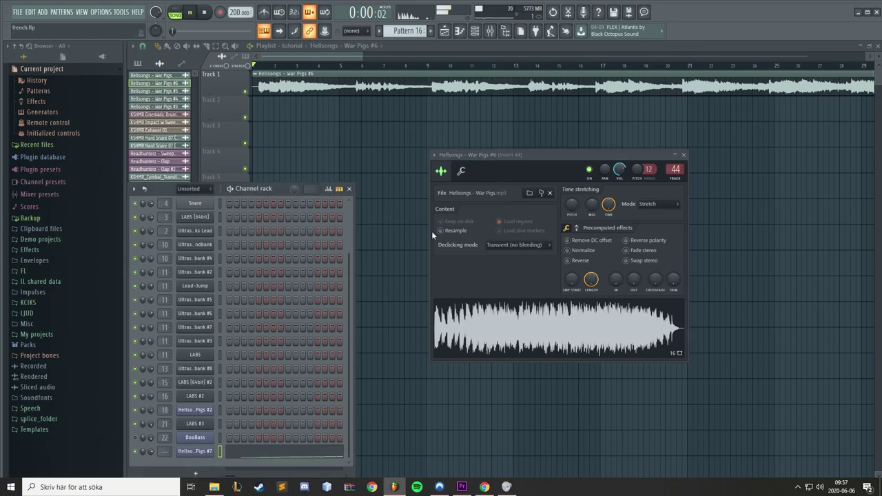
Step: Stop playback, open the sliced vocal channel's piano roll and delete all of its slice notes
key(space)
click(267, 455)
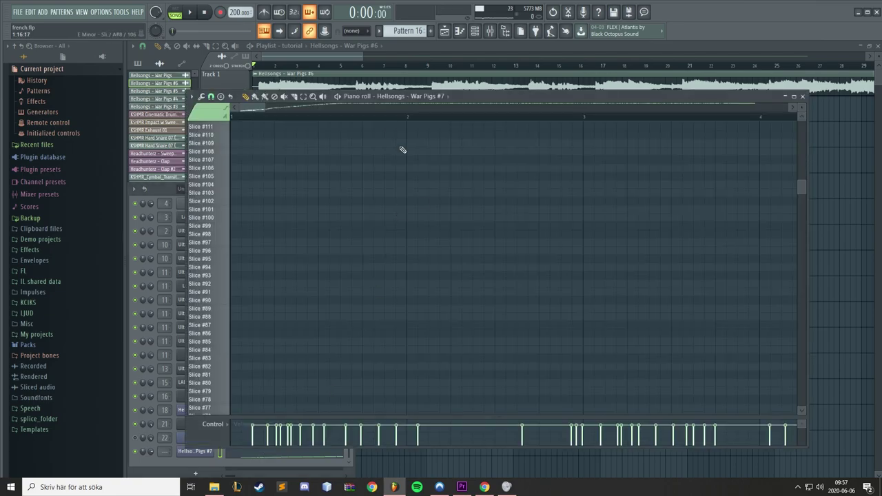
scroll(363, 108, down, 6)
scroll(431, 227, down, 9)
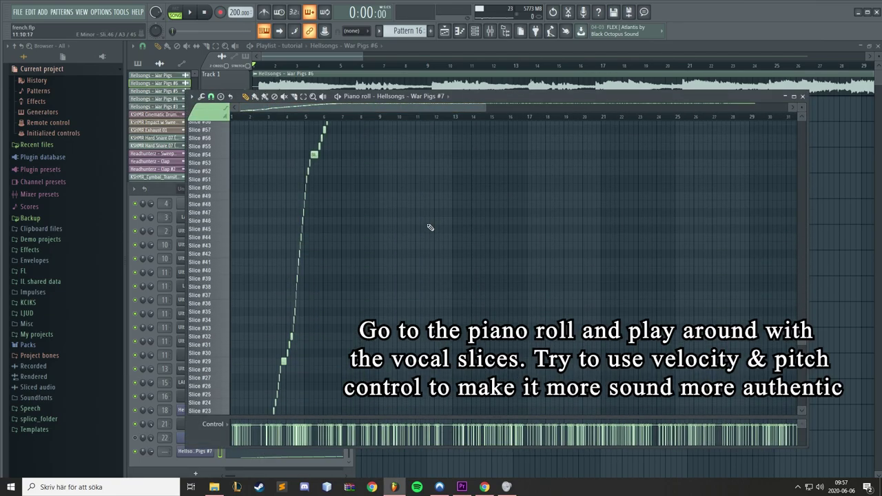
key(ctrl+a)
key(Delete)
scroll(378, 110, up, 2)
scroll(225, 228, up, 1)
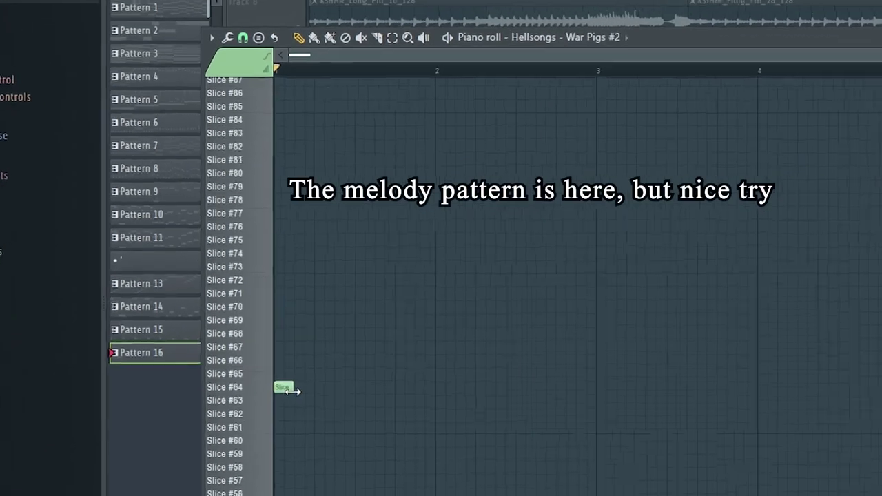
Step: Build bar 1 of the vocal melody in pattern 16 from Slice #64, #66 and #70 notes, playing it back to check
drag(241, 315, 269, 315)
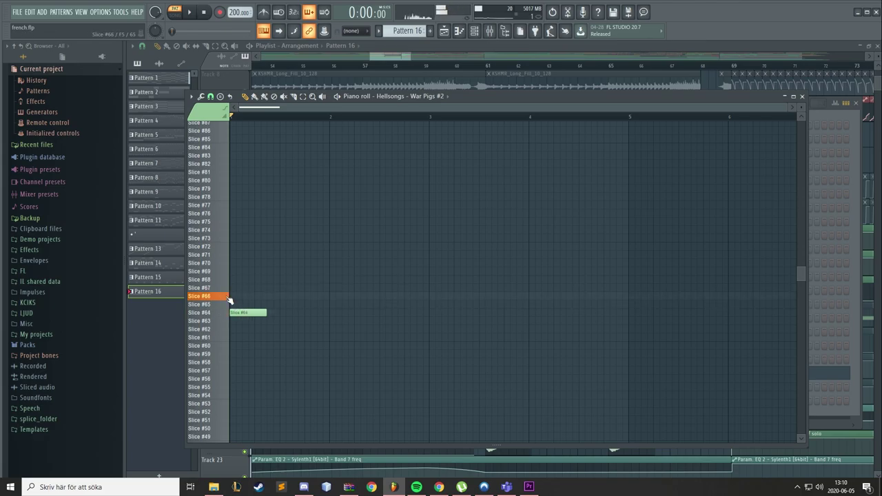
click(279, 295)
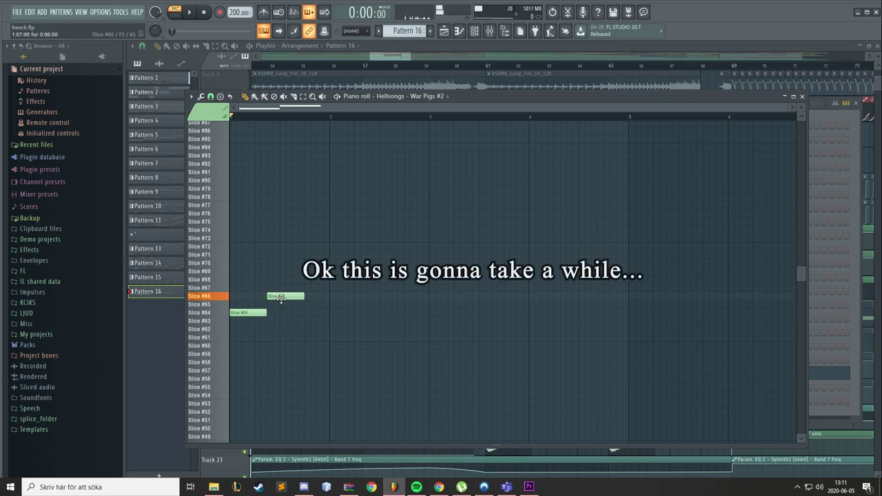
drag(310, 247, 341, 313)
key(space)
click(302, 271)
key(space)
drag(298, 272, 299, 263)
click(235, 262)
key(space)
key(space)
Step: Add Slice #74 and Slice #70 notes in bar 2 of the vocal melody and play it back
scroll(338, 289, down, 1)
drag(348, 346, 348, 204)
key(space)
key(space)
drag(375, 232, 360, 238)
key(space)
key(space)
Step: Continue bar 2 with a Slice #64 note followed by a short Slice #52 note, auditioning each addition
drag(386, 288, 389, 262)
key(space)
key(space)
scroll(376, 288, down, 1)
drag(408, 338, 409, 359)
key(space)
key(space)
Step: Place two Slice #79 notes in bar 3, lengthen the first one, and audition the melody
drag(415, 362, 437, 196)
key(space)
key(space)
scroll(427, 276, up, 2)
drag(440, 195, 453, 195)
key(space)
key(space)
click(473, 195)
key(space)
key(space)
Step: Complete bar 3 with Slice #81 between the two #79 notes, then Slice #70 and another Slice #79, playing back the result
click(458, 178)
key(space)
key(space)
mouse_move(502, 257)
mouse_down()
mouse_move(503, 246)
mouse_move(504, 269)
mouse_up()
key(space)
key(space)
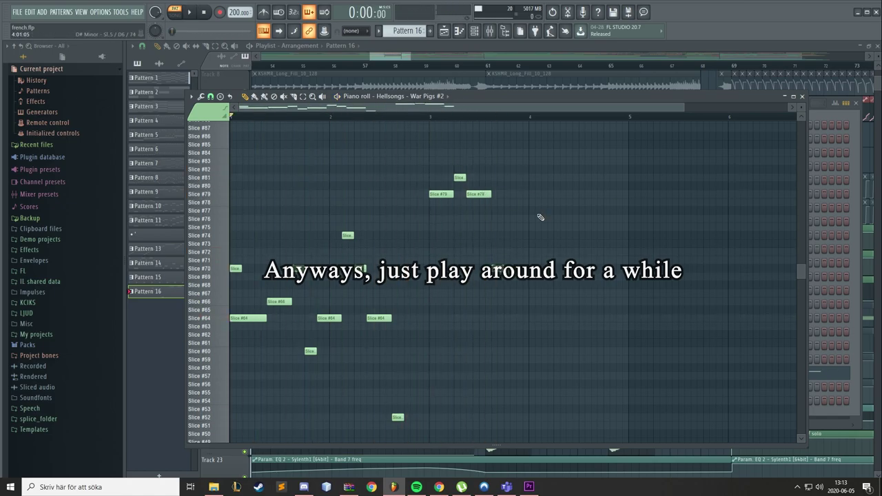
click(528, 195)
key(space)
click(192, 97)
mouse_move(202, 143)
mouse_move(265, 269)
click(342, 284)
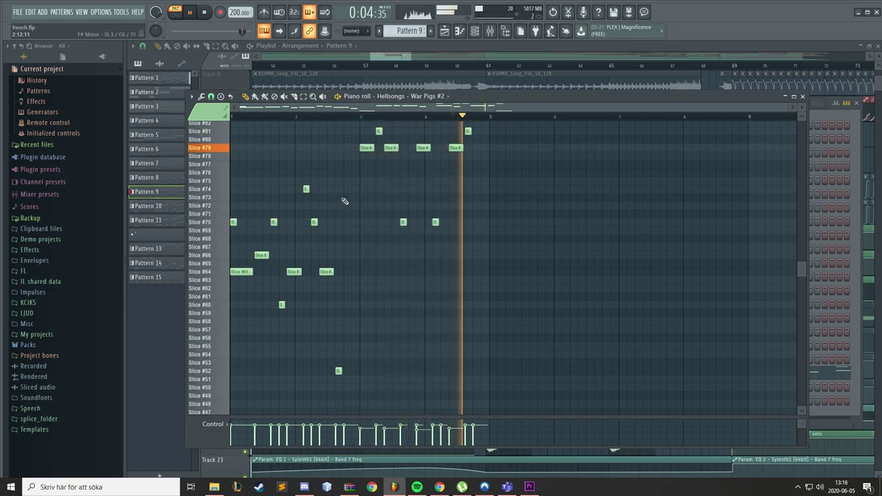
Step: Review the vocal slice melody in pattern 9 and the LABS #2 melody in pattern 16 during playback
scroll(344, 204, down, 5)
scroll(384, 331, up, 5)
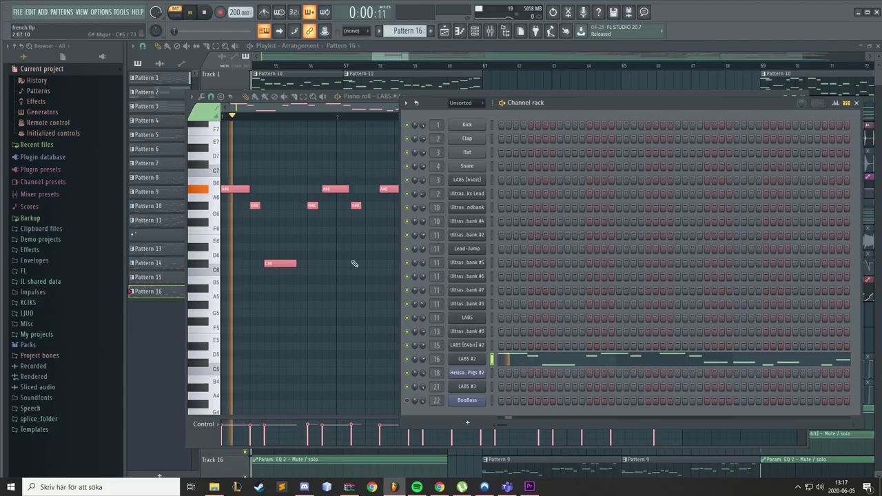
click(354, 262)
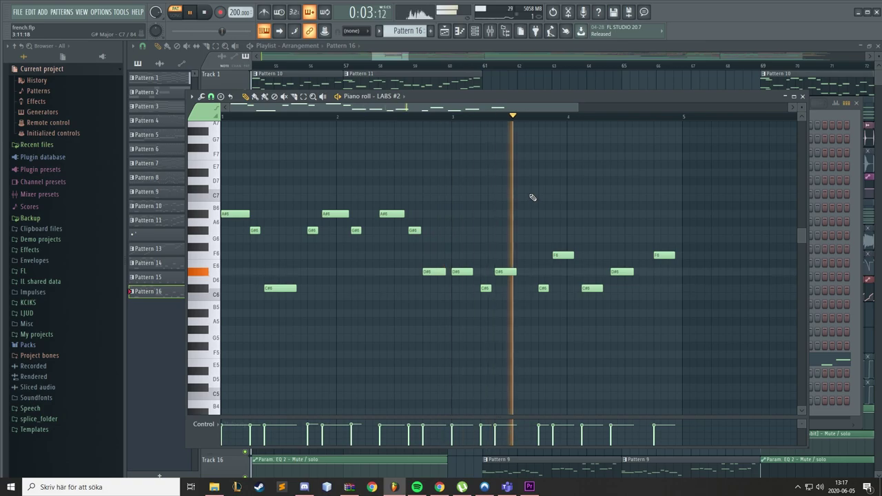
key(space)
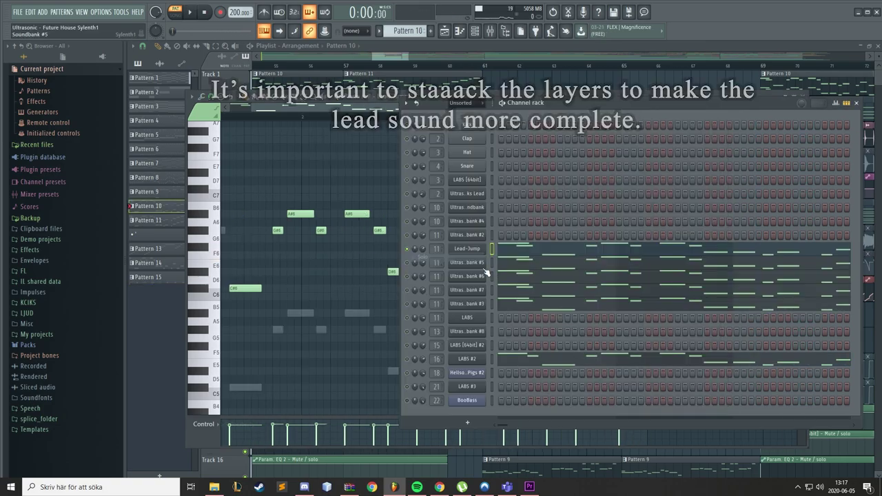
Step: Play pattern 10 and compare the notes of the Lead-Jump and Ultrasonic Soundbank #5 lead layers
key(space)
click(523, 252)
click(523, 252)
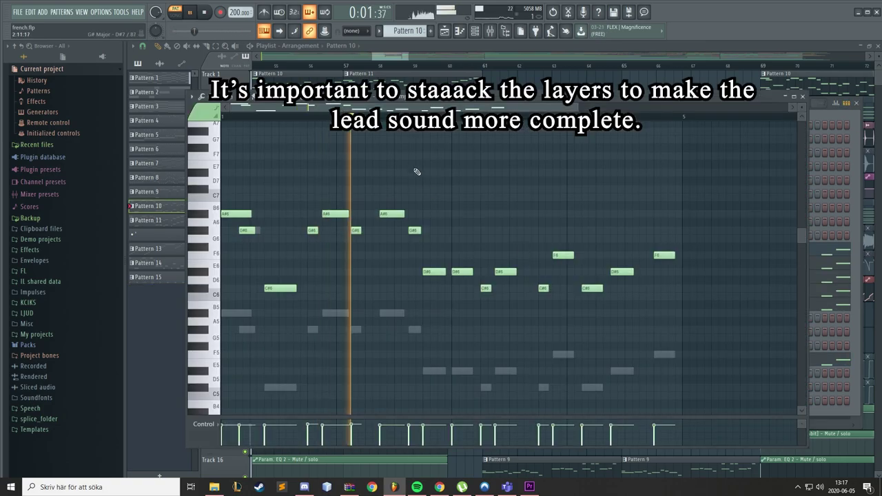
click(855, 221)
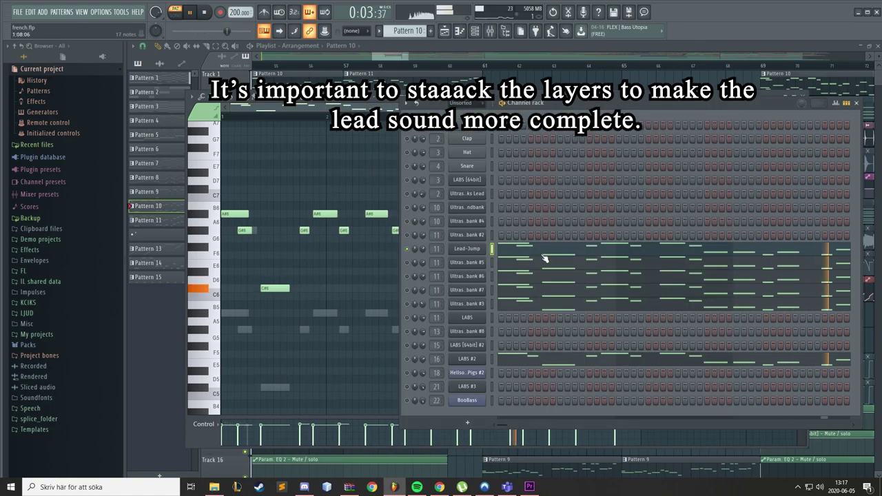
click(512, 266)
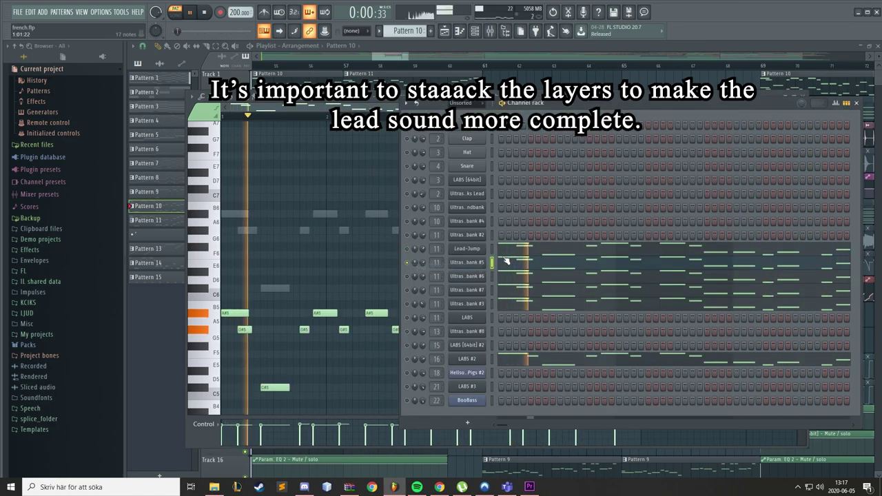
Step: Solo the Ultrasonic Soundbank #6, #7 and #3 lead layers one after another to hear each separately
right_click(406, 276)
click(422, 283)
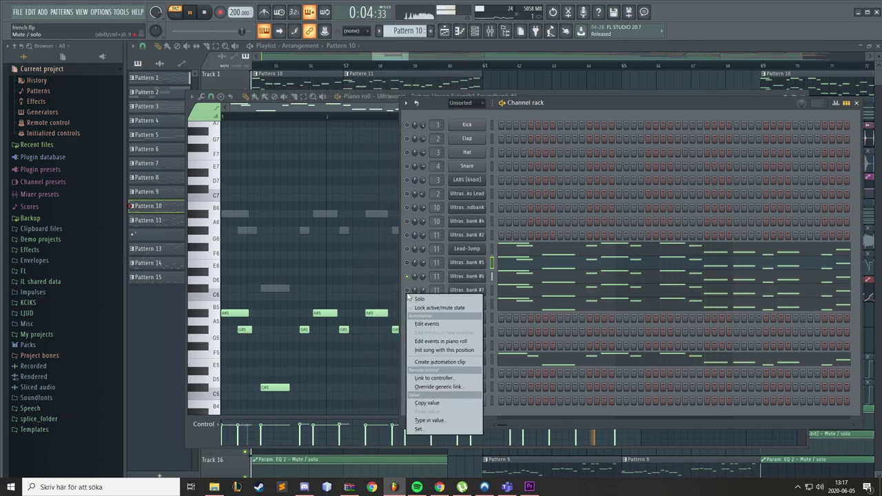
right_click(405, 293)
click(421, 300)
right_click(407, 304)
click(422, 312)
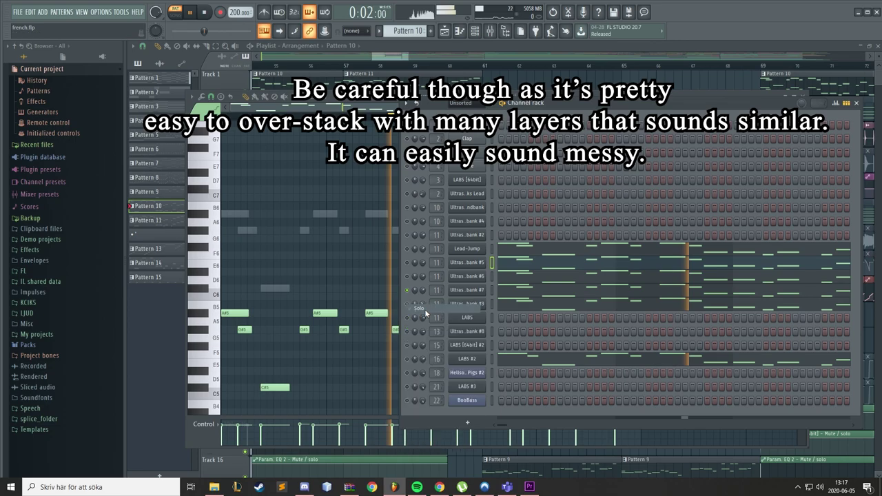
right_click(409, 365)
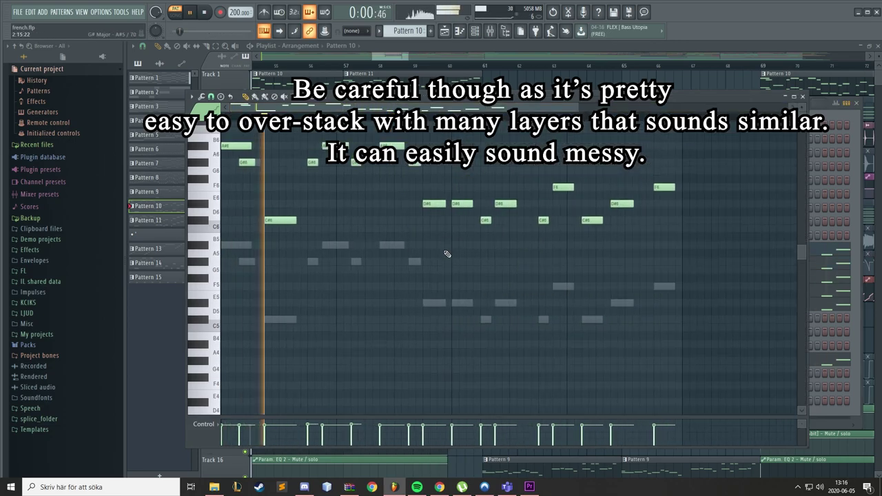
Step: Review the Lead-Jump layer's notes in the pattern 10 piano roll, then stop playback
scroll(517, 200, up, 2)
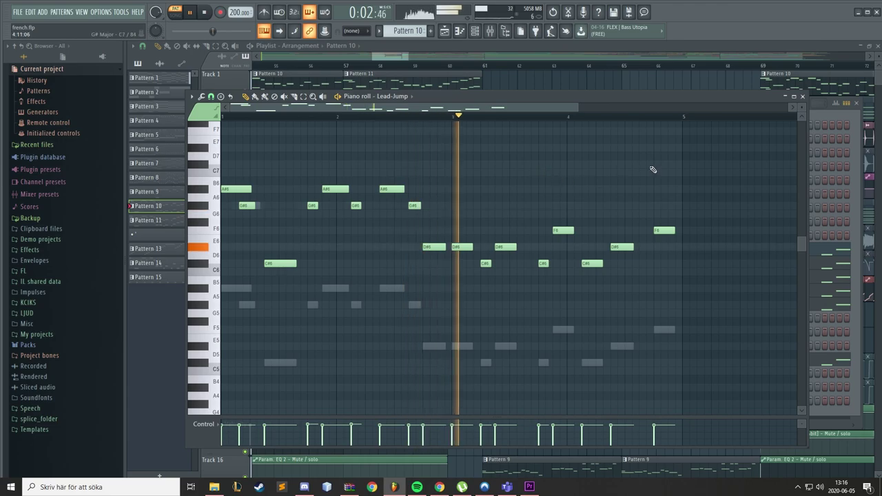
click(824, 110)
key(space)
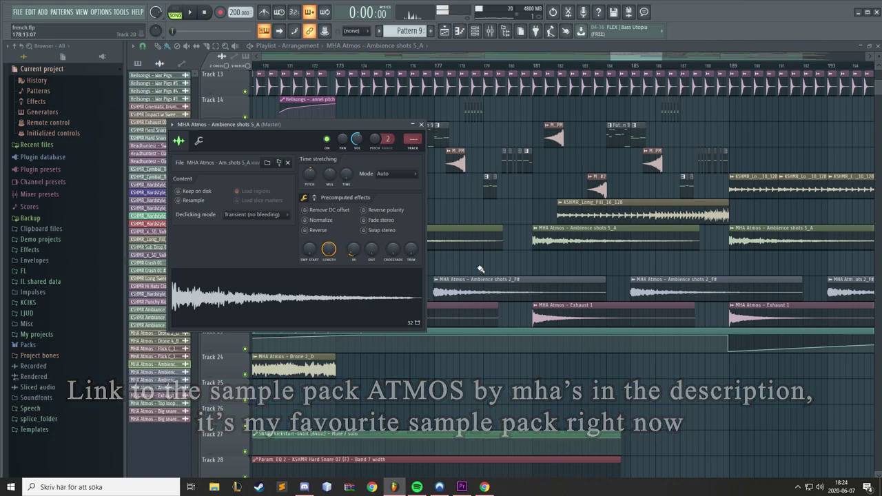
Step: Inspect the sample settings of the MHA Atmos Ambience shots 2_F# and Exhaust 1 clips in the playlist, closing each window
key(Escape)
double_click(446, 287)
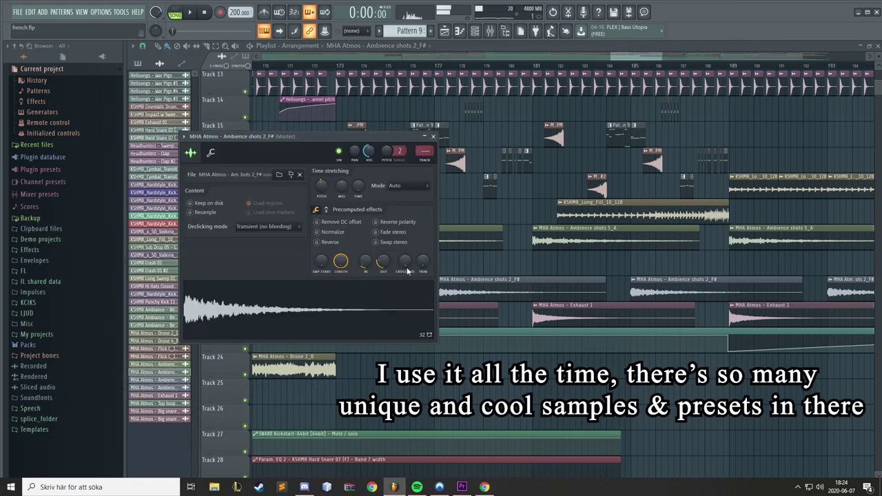
key(Escape)
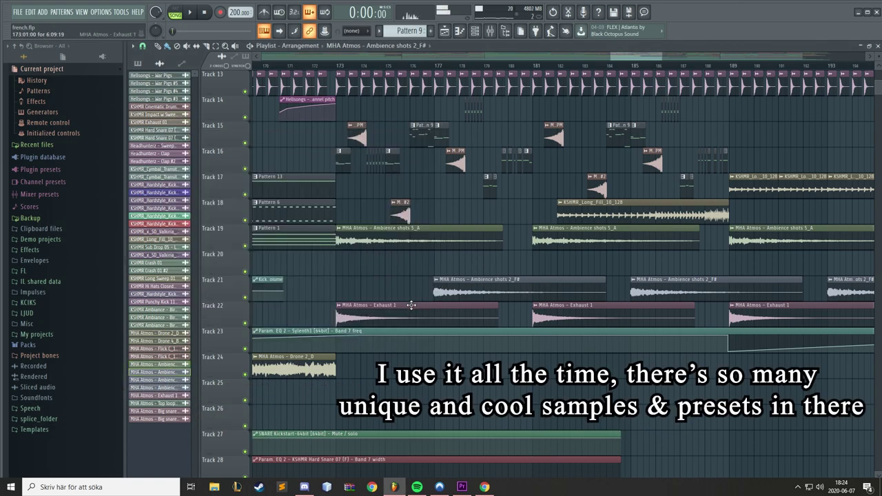
double_click(446, 318)
key(Escape)
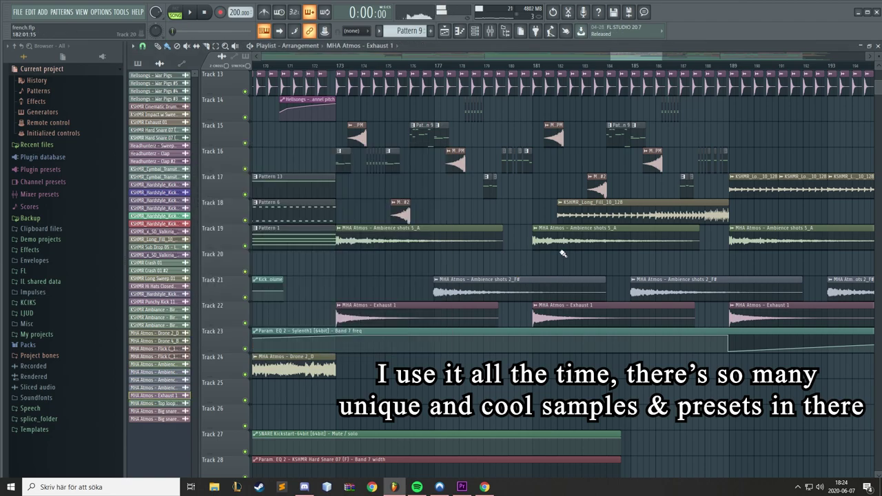
scroll(552, 252, up, 6)
scroll(570, 275, down, 5)
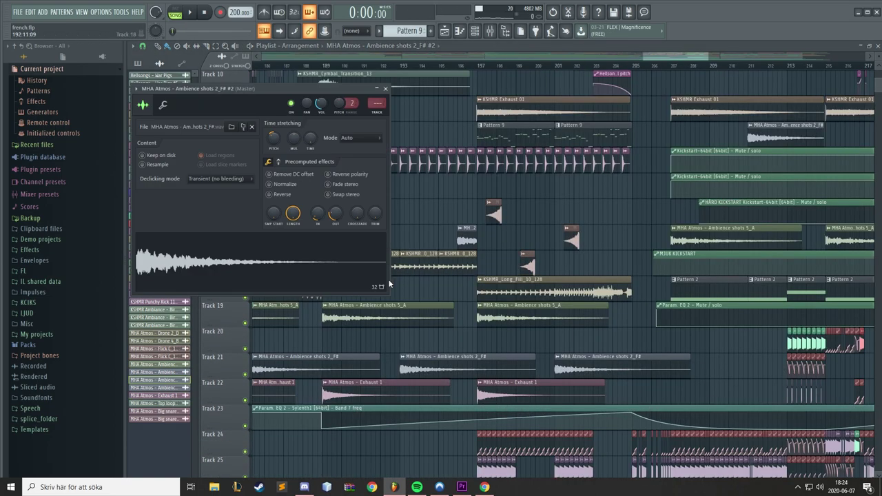
key(Escape)
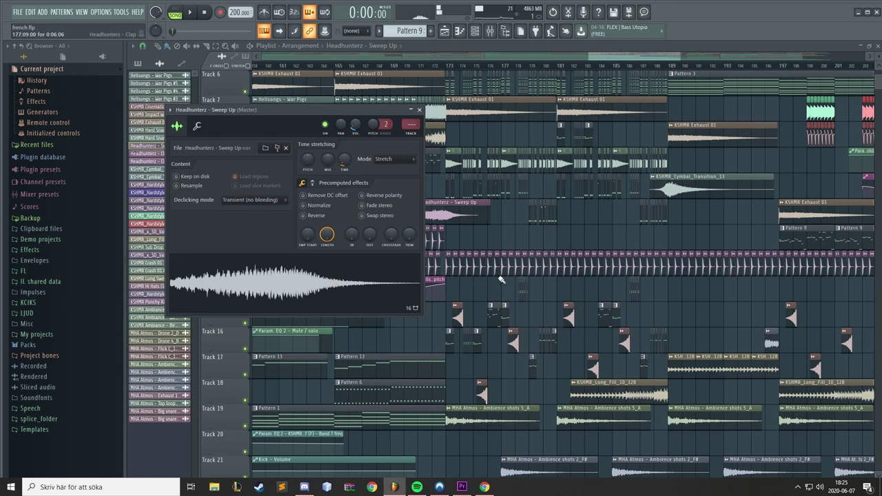
Step: Close the Headhunterz - Sweep Up sample settings and review pattern 3's chord notes in the piano roll during playback
key(Escape)
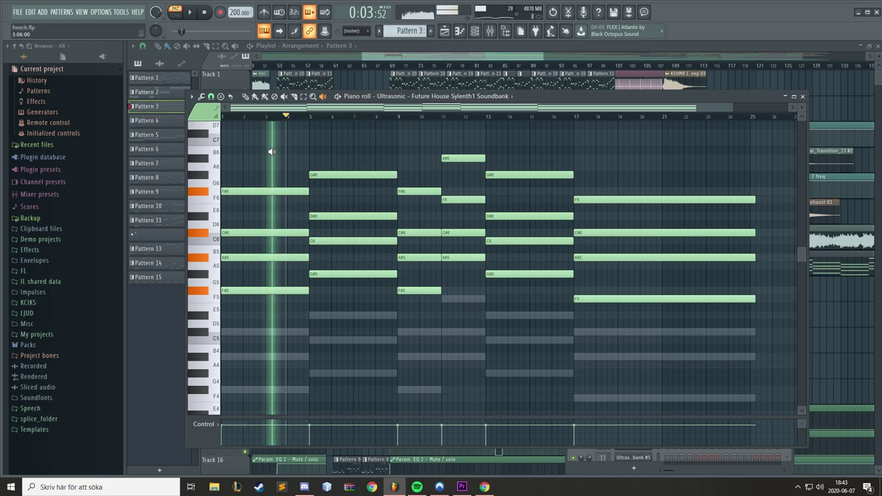
drag(272, 152, 529, 158)
drag(609, 173, 610, 174)
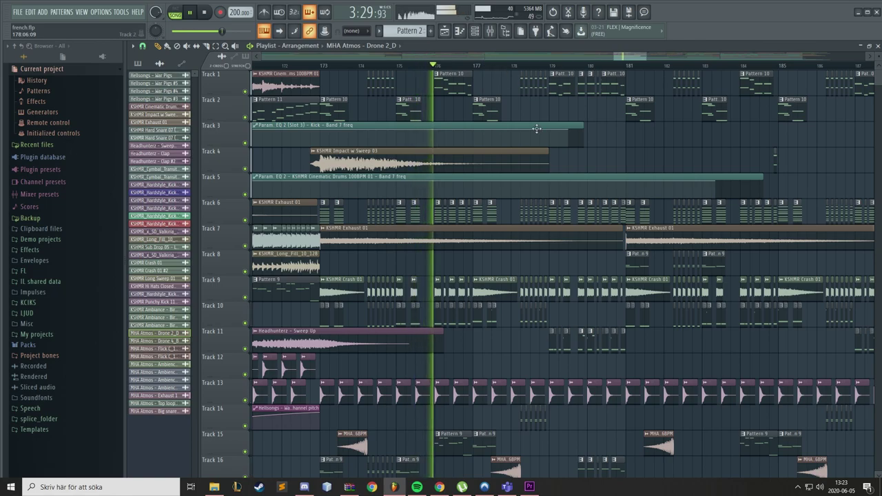
Step: Review the playlist arrangement from about bar 173 to 189 across its upper and lower tracks while the song plays
scroll(559, 172, down, 7)
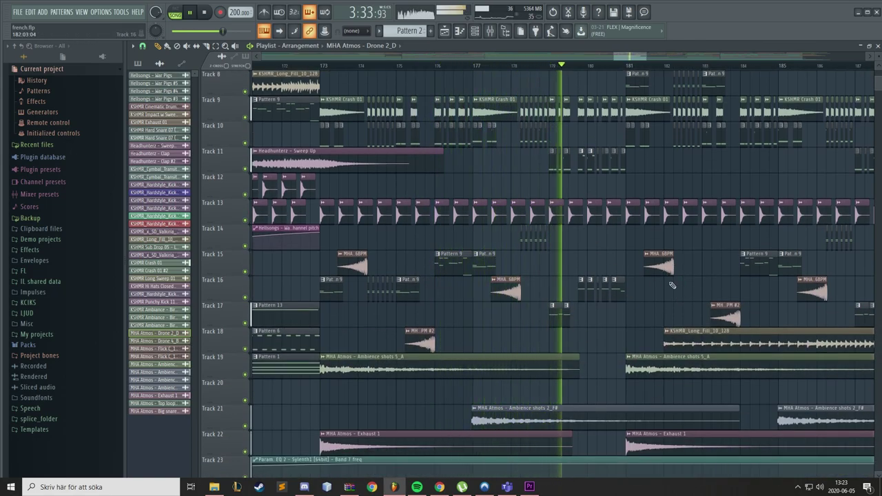
drag(630, 57, 638, 57)
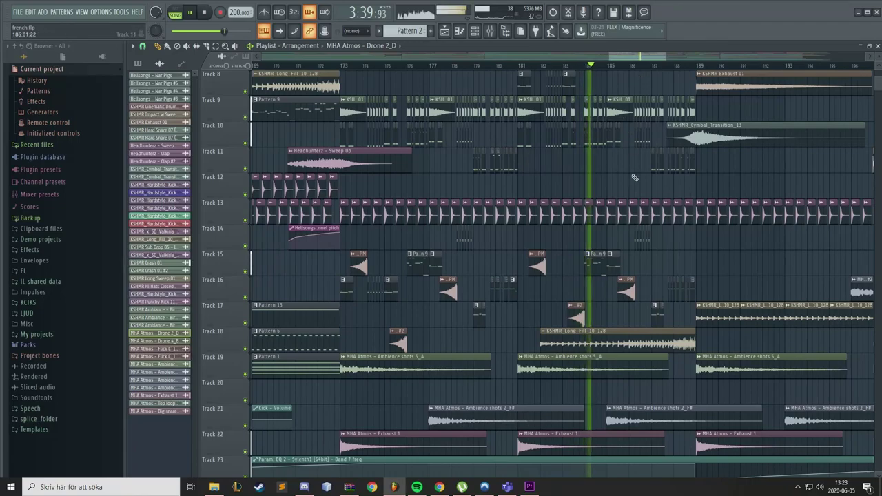
scroll(633, 169, up, 5)
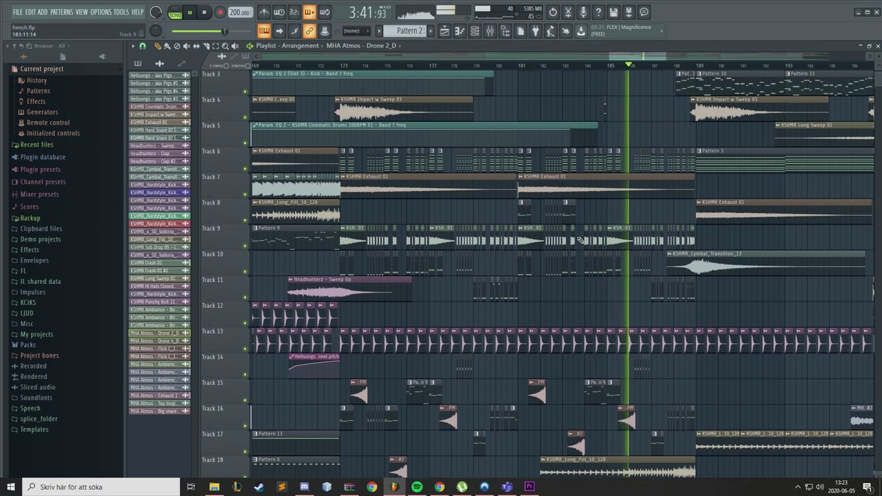
scroll(551, 259, down, 7)
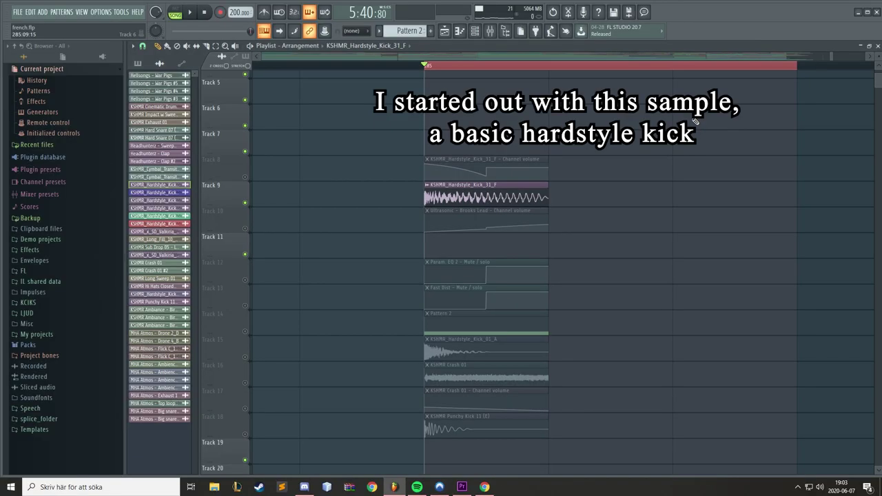
Step: Audition the raw KSHMR_Hardstyle_Kick_31_F sample on track 9 at bar 285
key(space)
scroll(482, 276, down, 1)
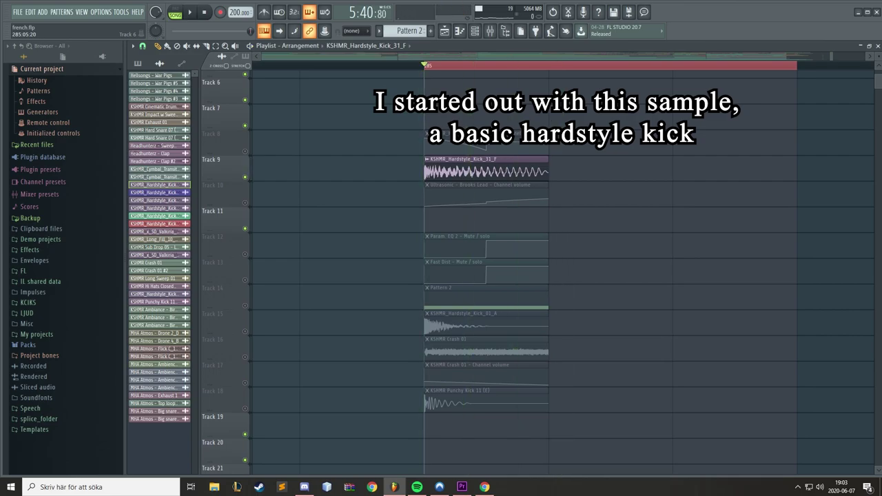
key(space)
key(space)
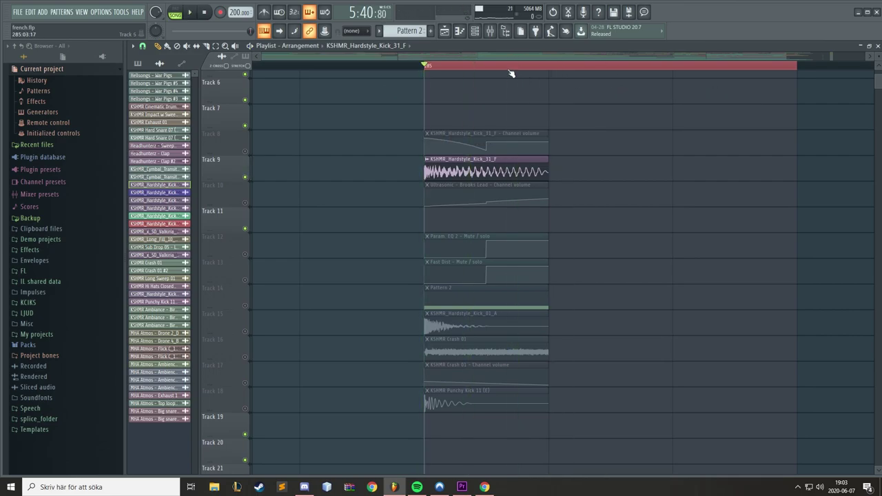
Step: Open the kick's mixer effects, toggle the Fruity parametric EQ 2 in slots 8 and 7, and inspect the Fruity Fast Dist
click(490, 33)
click(802, 219)
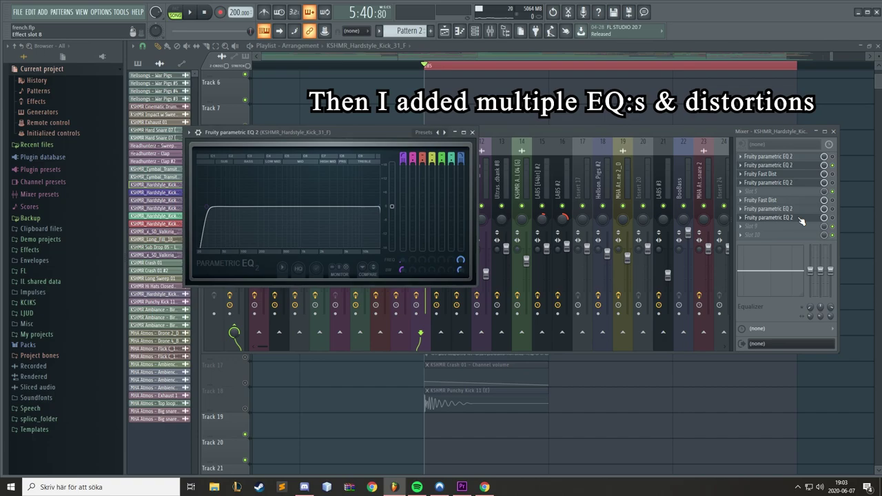
click(833, 220)
click(795, 209)
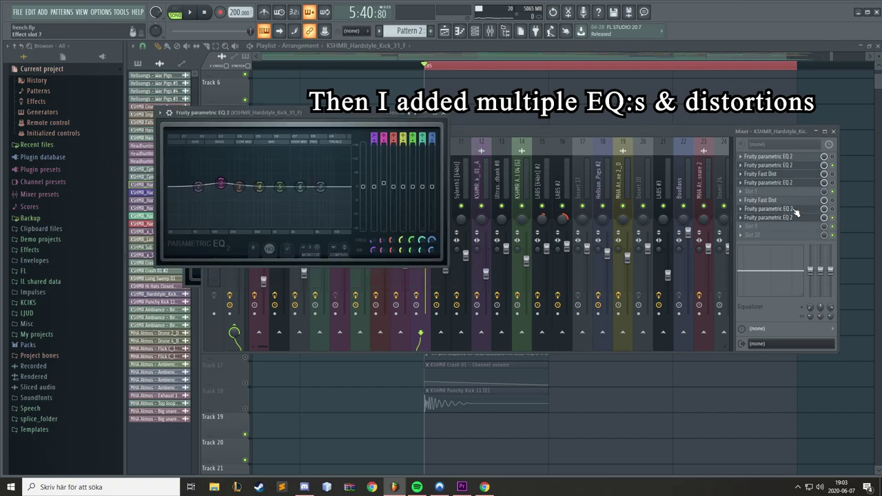
click(833, 215)
click(799, 203)
click(800, 203)
click(800, 203)
Step: Play the KSHMR_Hardstyle_Kick_31_F clip through its EQ and distortion chain several times
key(space)
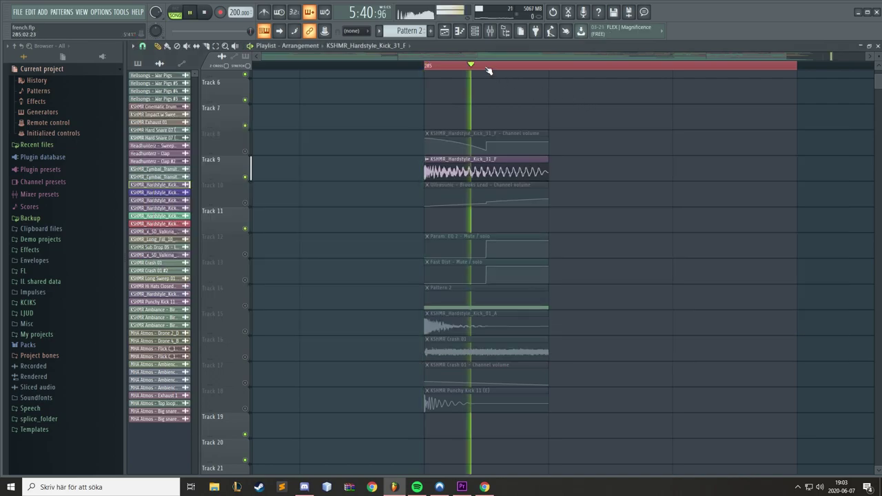
key(space)
scroll(492, 70, up, 3)
scroll(492, 71, down, 1)
key(space)
key(space)
Step: Unmute the kick's channel volume automation on track 8, lower its dip point at mid-clip, and play the kick
click(245, 151)
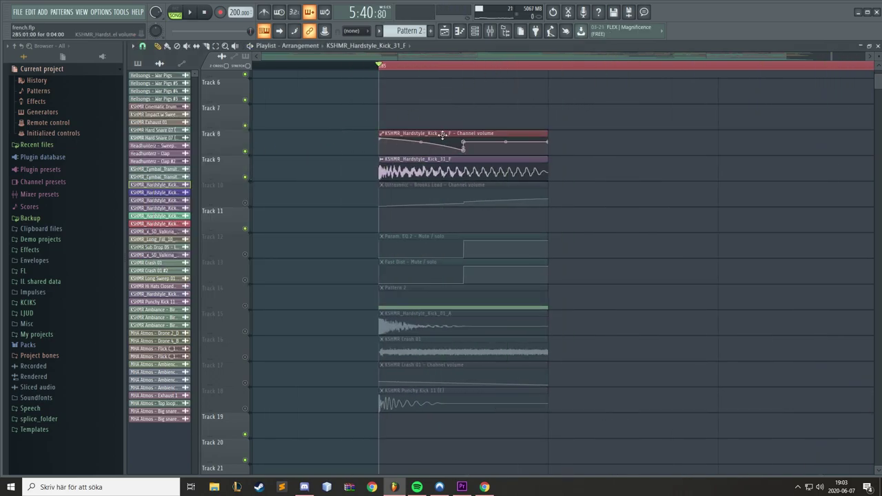
key(space)
key(space)
drag(463, 149, 462, 160)
key(space)
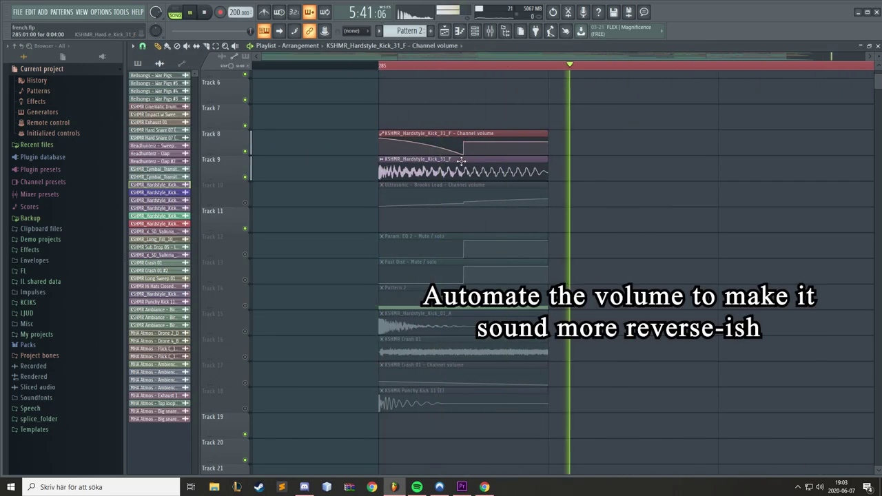
key(space)
key(space)
key(space)
Step: Unmute the Param. EQ 2 and Fast Dist mute/solo automations on tracks 12 and 13 and play the kick
click(244, 255)
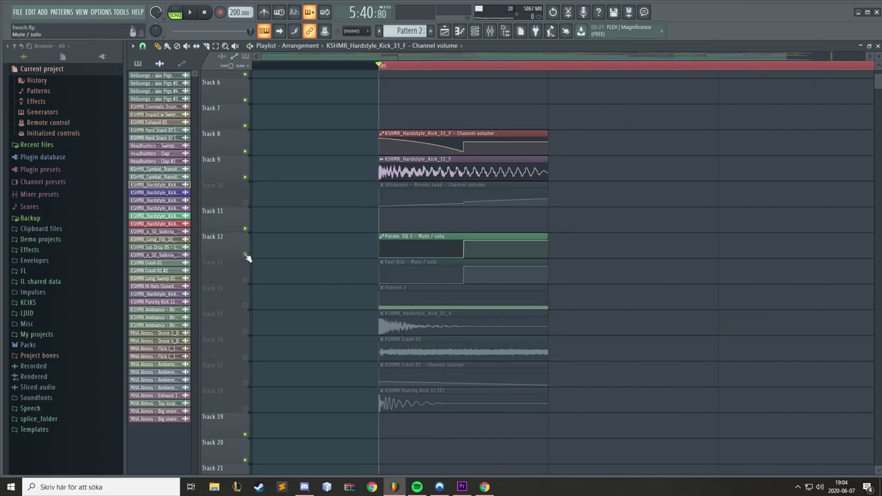
click(245, 280)
key(space)
key(space)
key(space)
key(space)
key(space)
key(space)
Step: Unmute the KSHMR_Hardstyle_Kick_01_A layer on track 15, audition it, and inspect the sample settings of it and the Punchy Kick 11 layer
scroll(441, 242, down, 3)
key(space)
key(space)
key(space)
key(space)
double_click(405, 249)
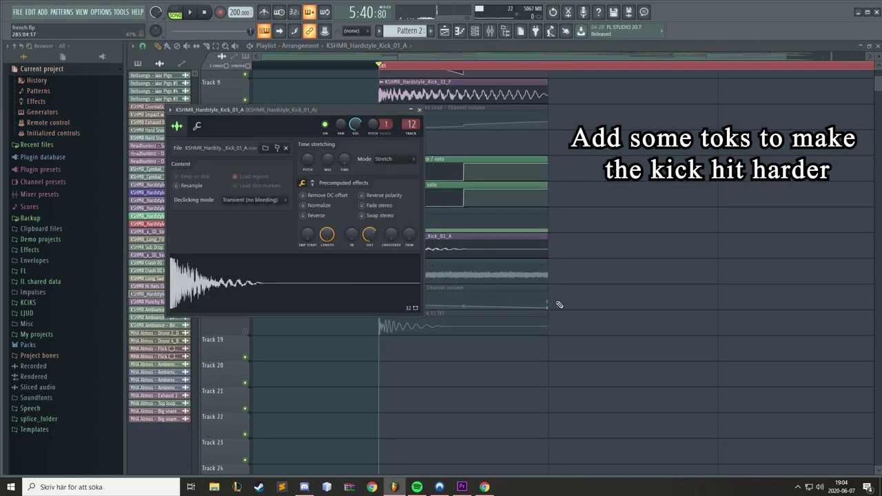
double_click(482, 322)
key(Escape)
Step: Unmute the KSHMR Punchy Kick 11 (E) layer on track 18 and play the stacked kick
click(246, 331)
key(space)
key(space)
key(space)
key(space)
Step: Unmute the KSHMR Crash 01 layer and its channel volume automation on tracks 16 and 17, and play the kick
drag(245, 280, 245, 306)
key(space)
key(space)
key(space)
key(space)
Step: Play pattern 2 and review the Ultrasonic - Brooks Lead bass layer's notes, then show the channel rack
scroll(424, 275, up, 3)
double_click(418, 292)
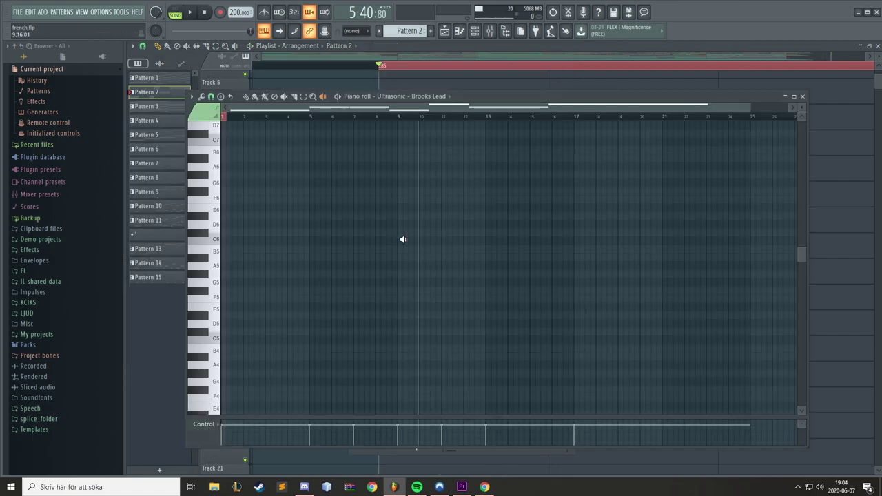
click(188, 13)
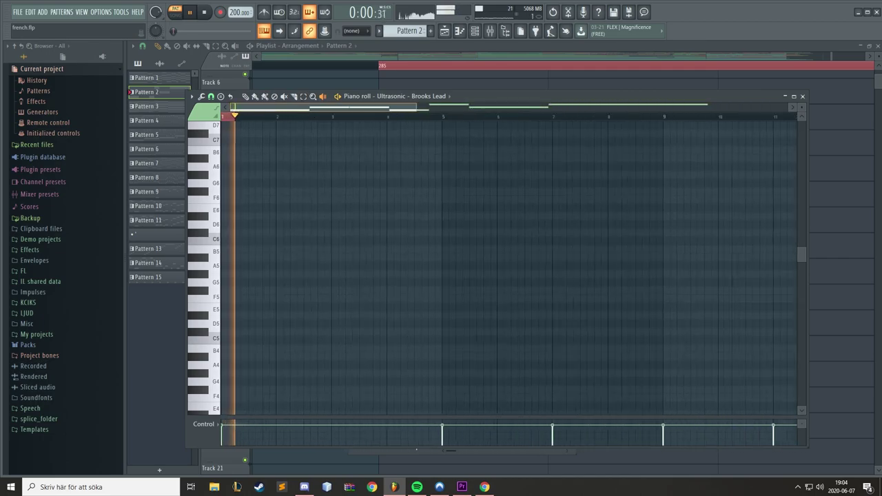
scroll(294, 241, down, 1)
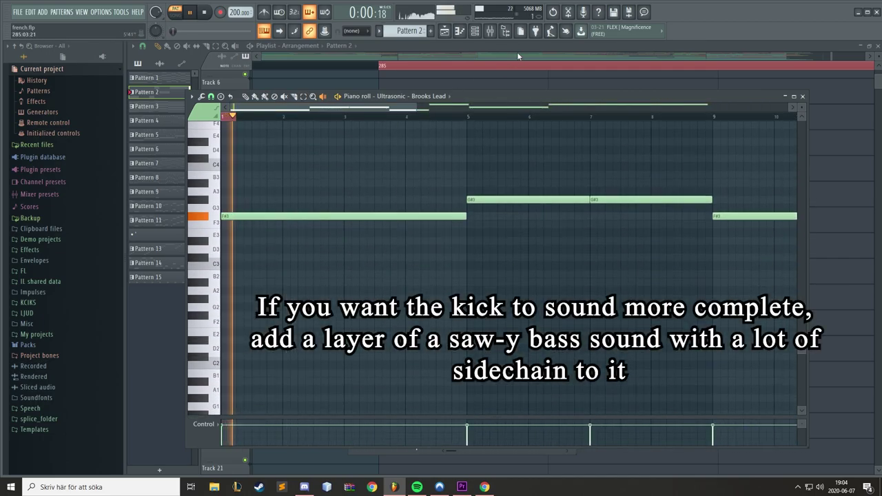
key(F6)
click(415, 219)
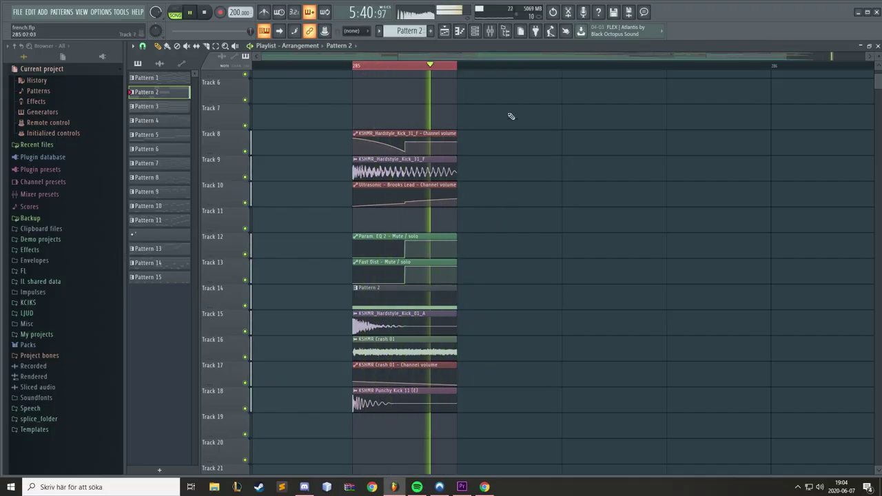
Step: Play the complete kick stack on tracks 8 to 18 at bar 285 in song mode
scroll(457, 63, down, 1)
scroll(460, 64, up, 2)
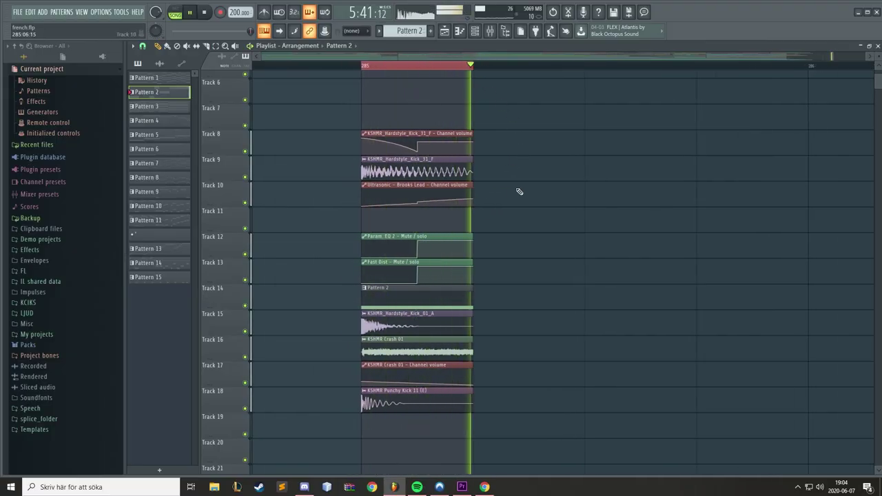